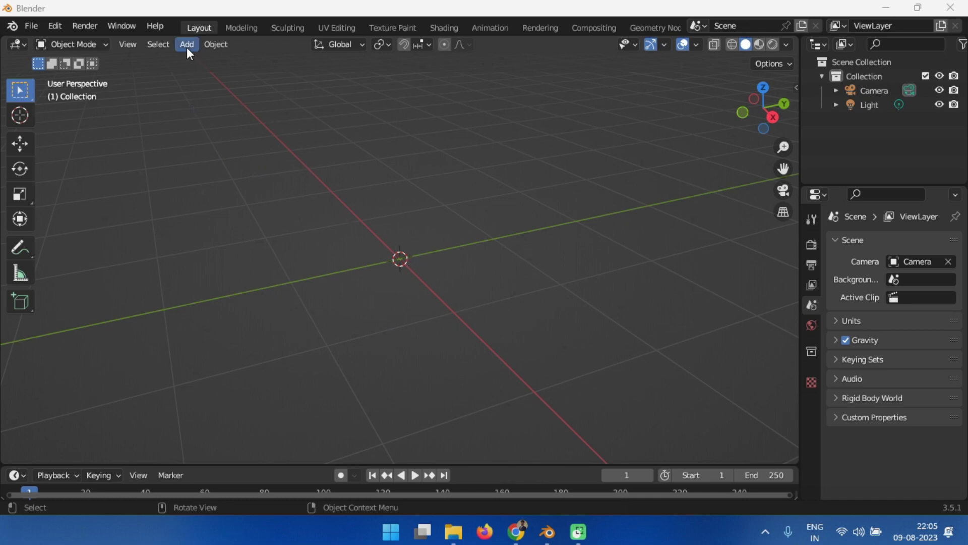
# Show the Metaball submenu listing Ball, Capsule, Plane, Ellipsoid and Cube
pyautogui.click(281, 198)
pyautogui.hotkey('shift', 'a')
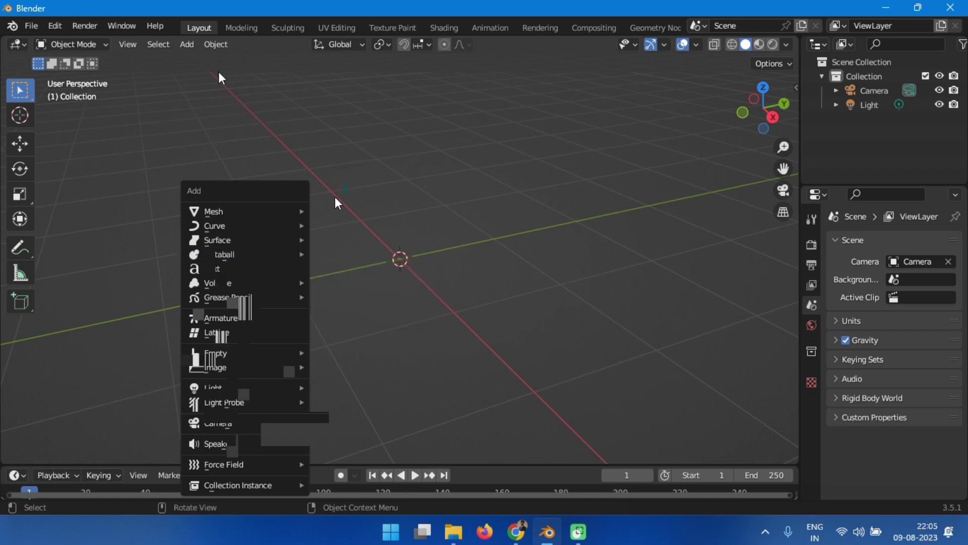
pyautogui.moveTo(213, 103)
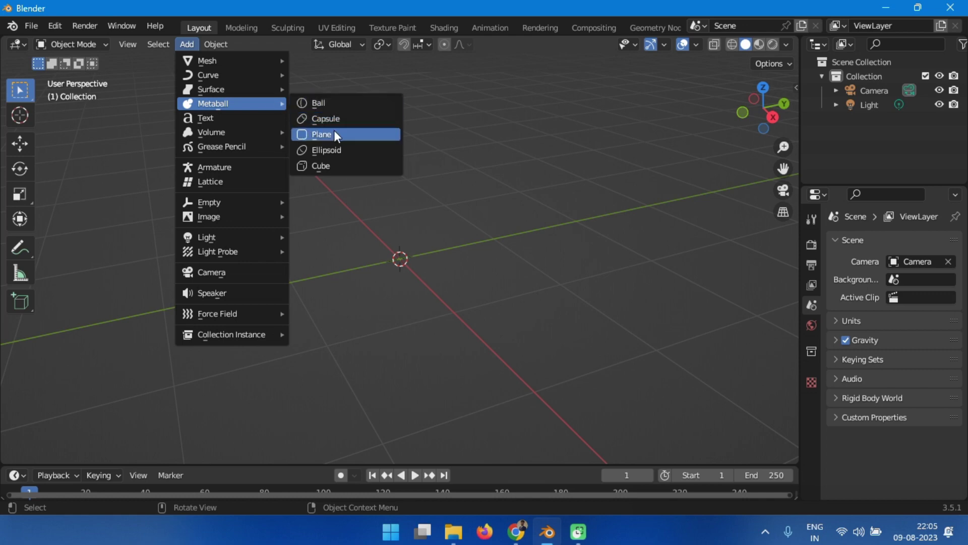
# Add a 2 m Ball metaball named Mball at the world origin
pyautogui.click(334, 103)
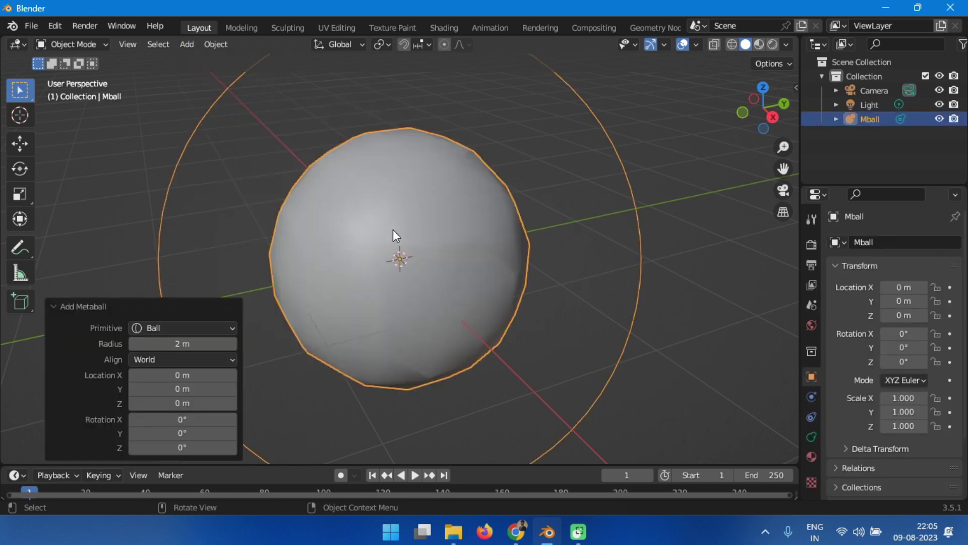
pyautogui.scroll(-5, 394, 234)
pyautogui.scroll(3, 393, 233)
pyautogui.scroll(-3, 394, 236)
pyautogui.scroll(1, 396, 252)
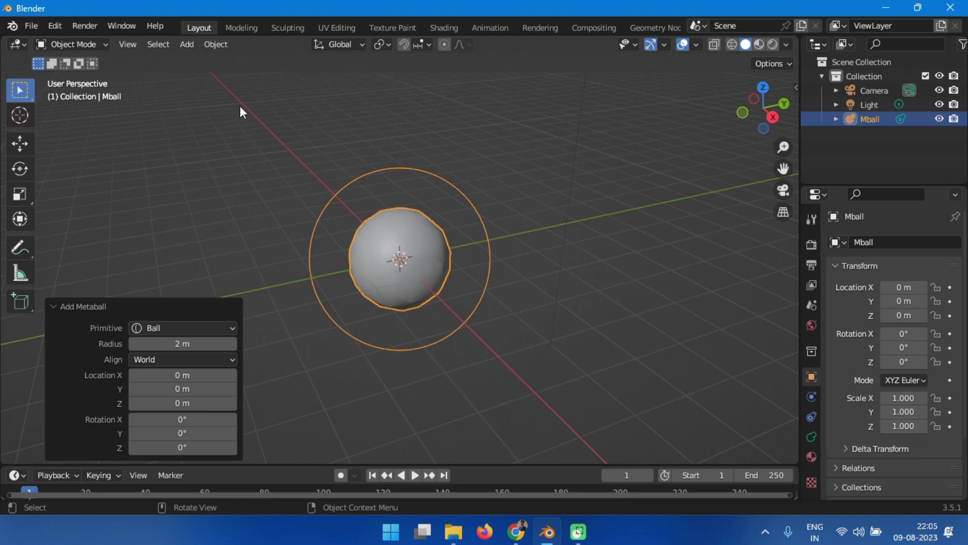
pyautogui.click(192, 47)
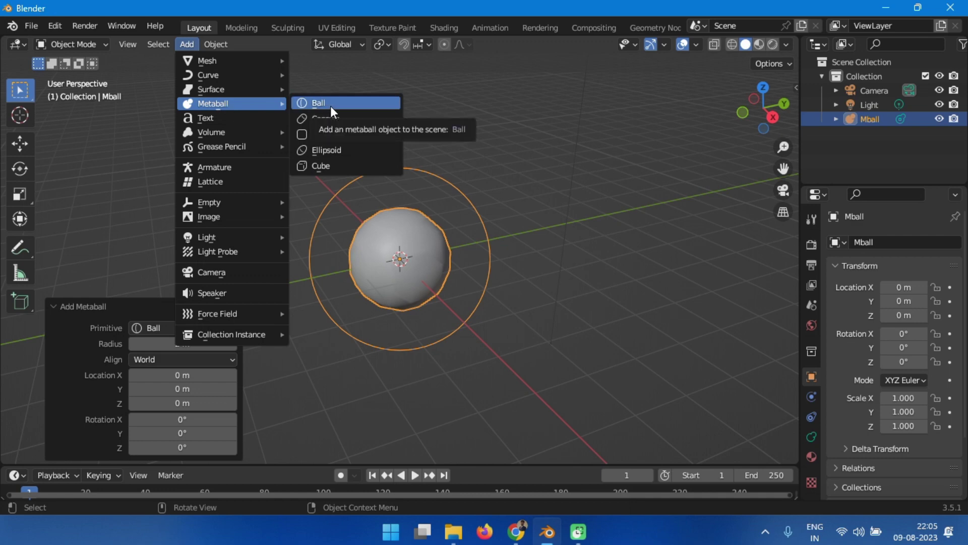
# Add a second Ball metaball, Mball.001, and move it to Y -1.76 m so the balls merge
pyautogui.click(331, 105)
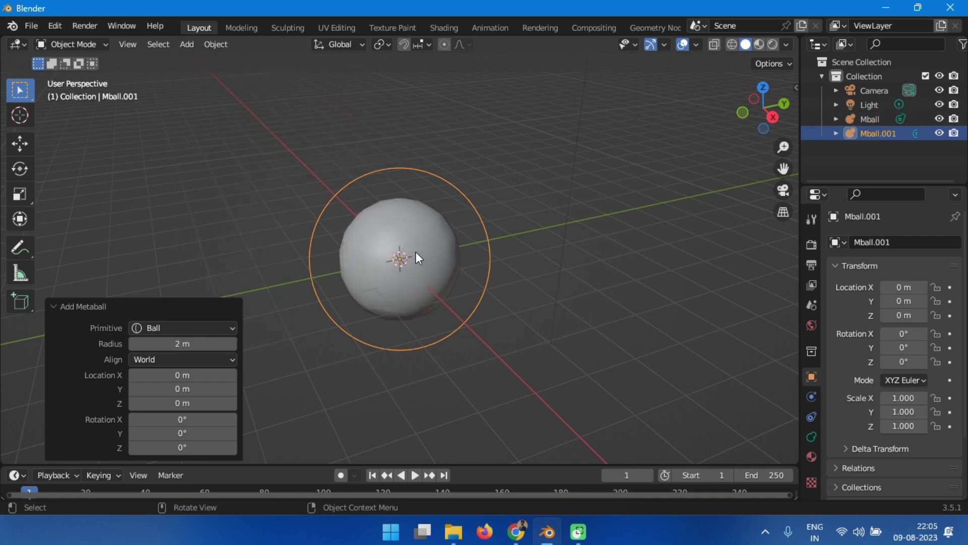
pyautogui.click(20, 145)
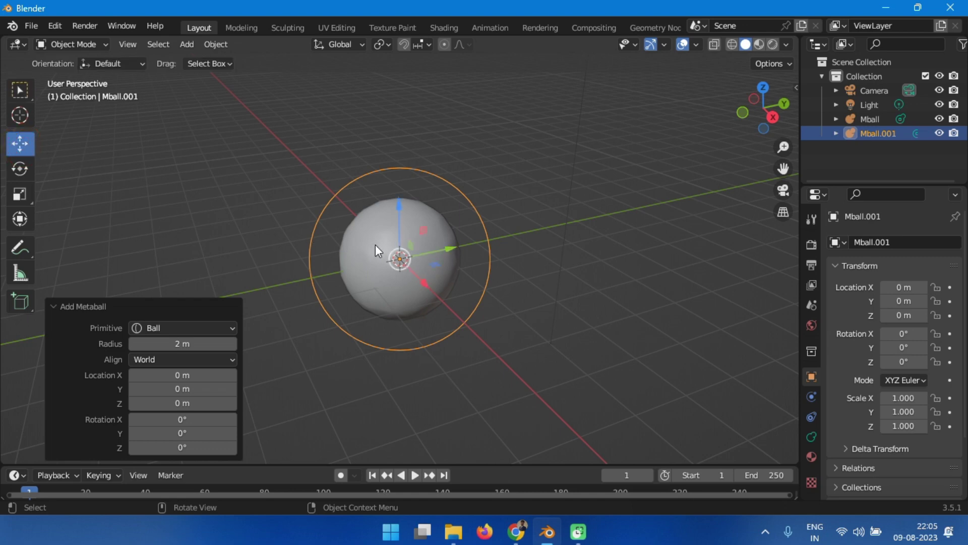
pyautogui.moveTo(448, 250)
pyautogui.mouseDown()
pyautogui.moveTo(356, 275)
pyautogui.moveTo(344, 302)
pyautogui.mouseUp()
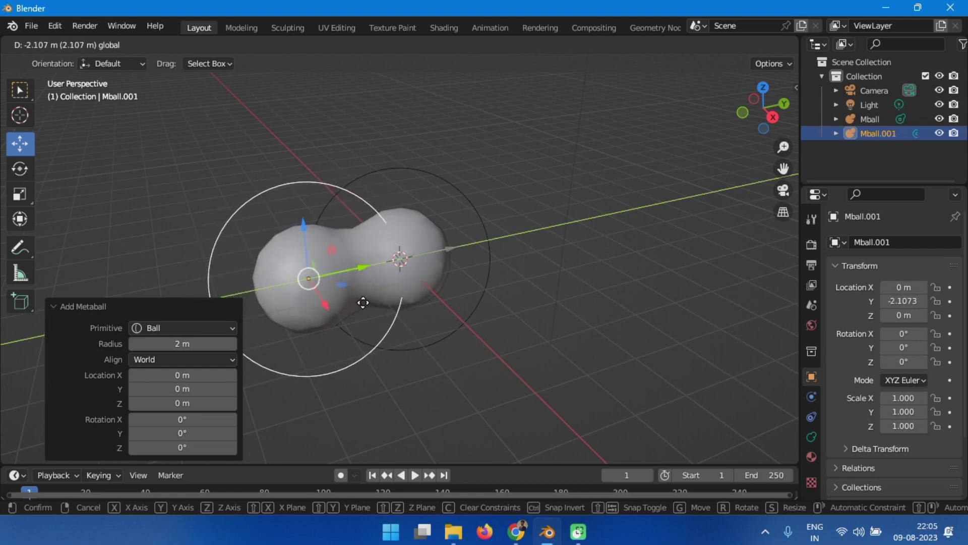
pyautogui.moveTo(344, 301)
pyautogui.mouseDown()
pyautogui.moveTo(361, 304)
pyautogui.moveTo(348, 314)
pyautogui.moveTo(372, 315)
pyautogui.moveTo(319, 316)
pyautogui.mouseUp()
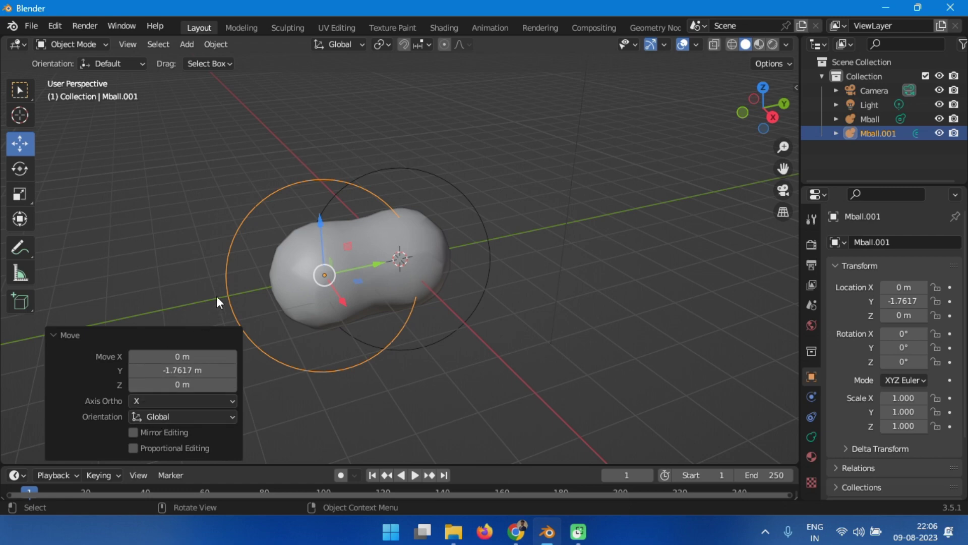
# Add a metaball Capsule at the centre and drag the original Mball out along Y
pyautogui.click(186, 45)
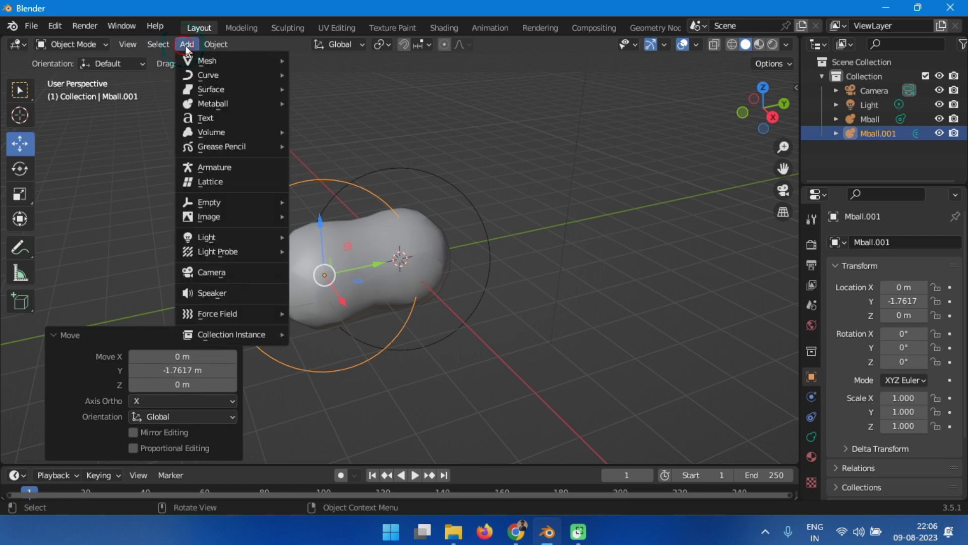
pyautogui.moveTo(219, 104)
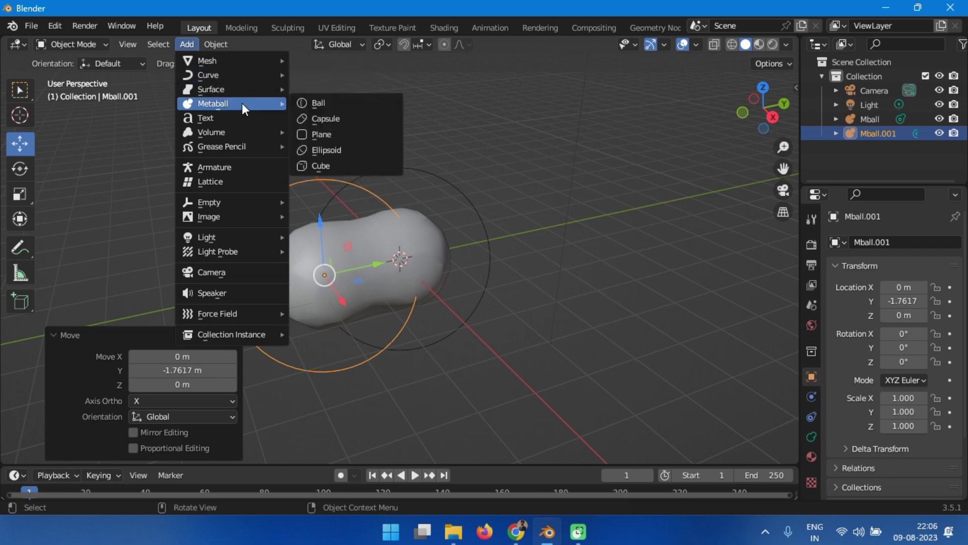
pyautogui.click(327, 123)
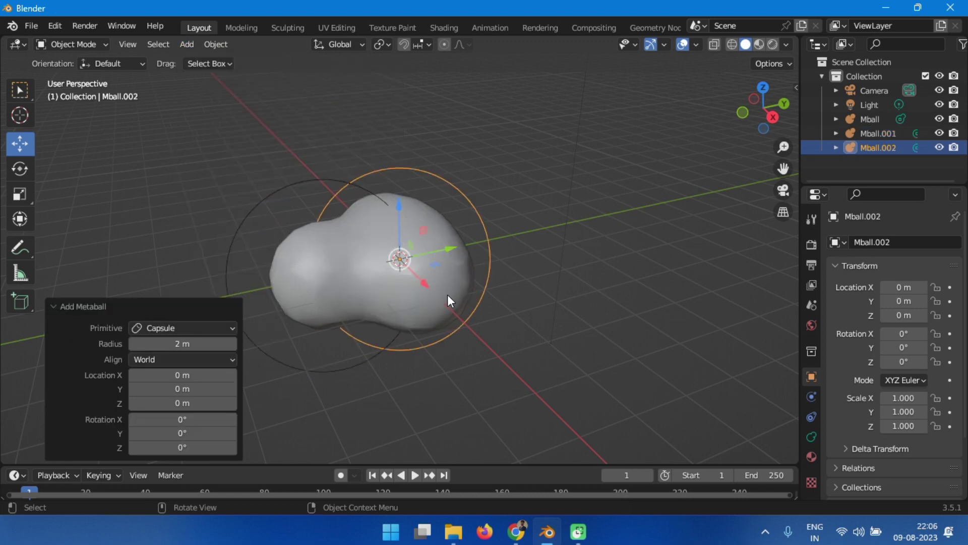
pyautogui.click(441, 256)
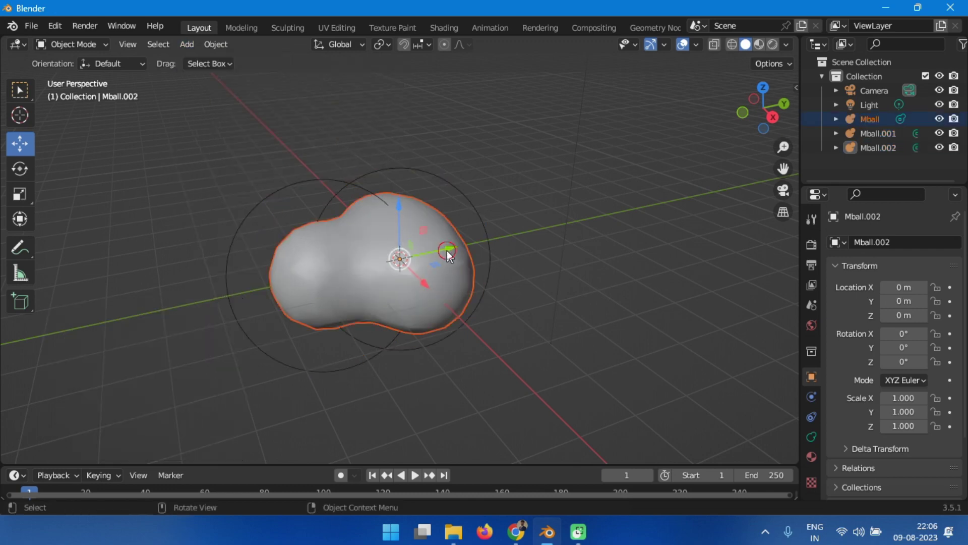
pyautogui.moveTo(447, 256)
pyautogui.mouseDown()
pyautogui.moveTo(321, 190)
pyautogui.moveTo(304, 327)
pyautogui.mouseUp()
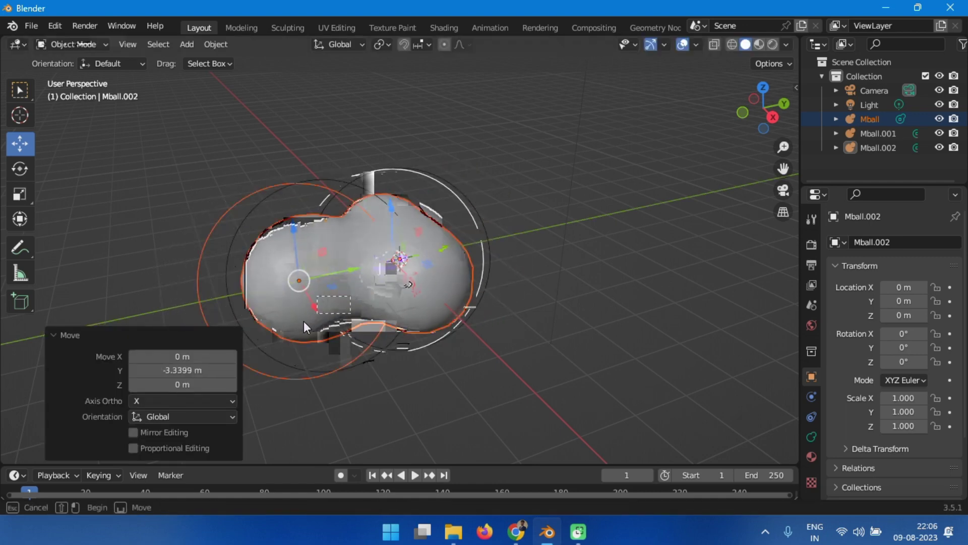
# Reposition the original Mball to X 0.28 m, Y -2.88 m, keeping one merged blob
pyautogui.click(304, 321)
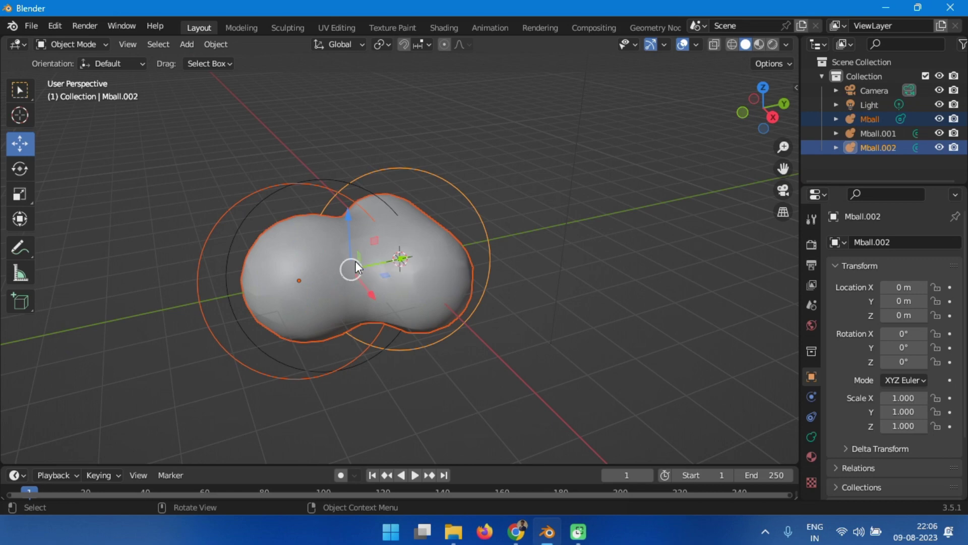
pyautogui.click(378, 318)
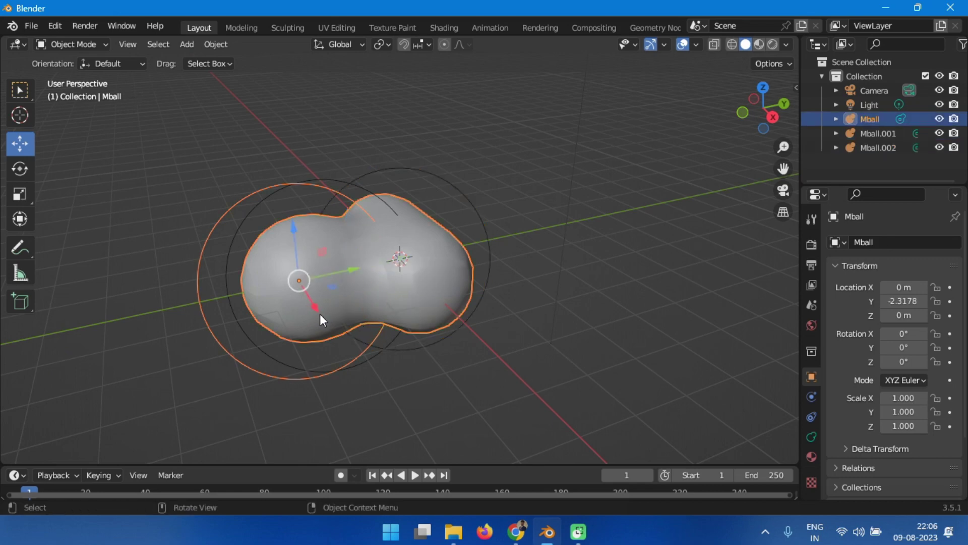
pyautogui.moveTo(315, 308); pyautogui.dragTo(341, 367)
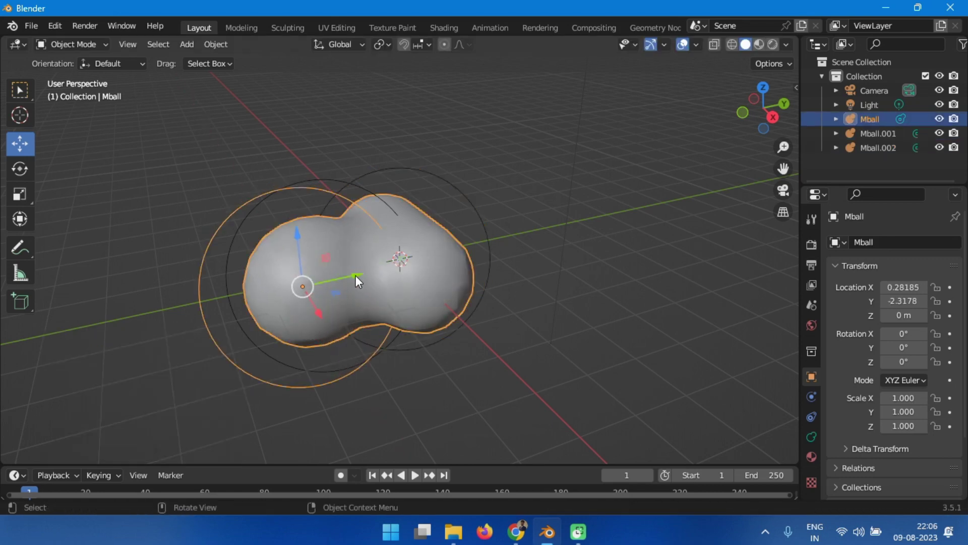
pyautogui.moveTo(332, 277)
pyautogui.mouseDown()
pyautogui.moveTo(275, 307)
pyautogui.moveTo(274, 323)
pyautogui.mouseUp()
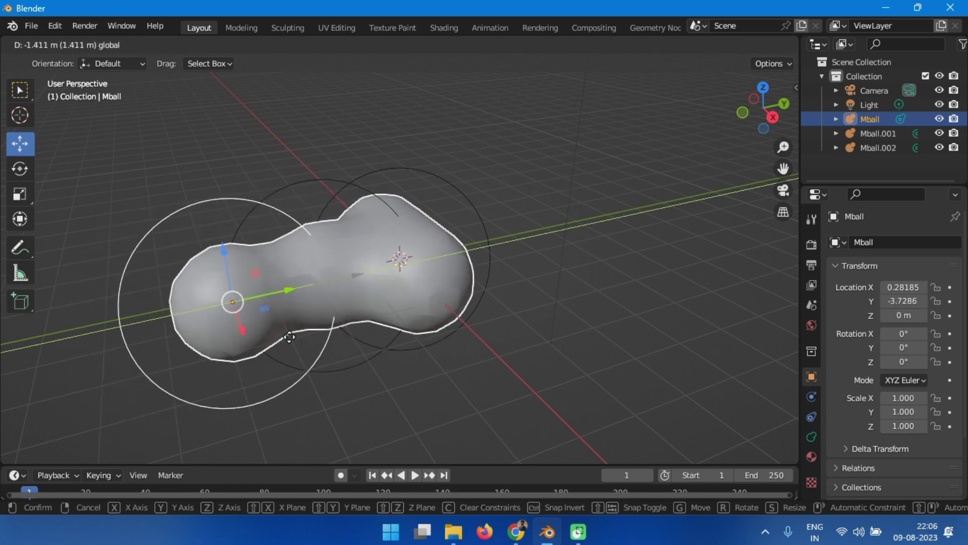
pyautogui.moveTo(273, 322); pyautogui.dragTo(290, 339)
pyautogui.moveTo(282, 292); pyautogui.dragTo(344, 299)
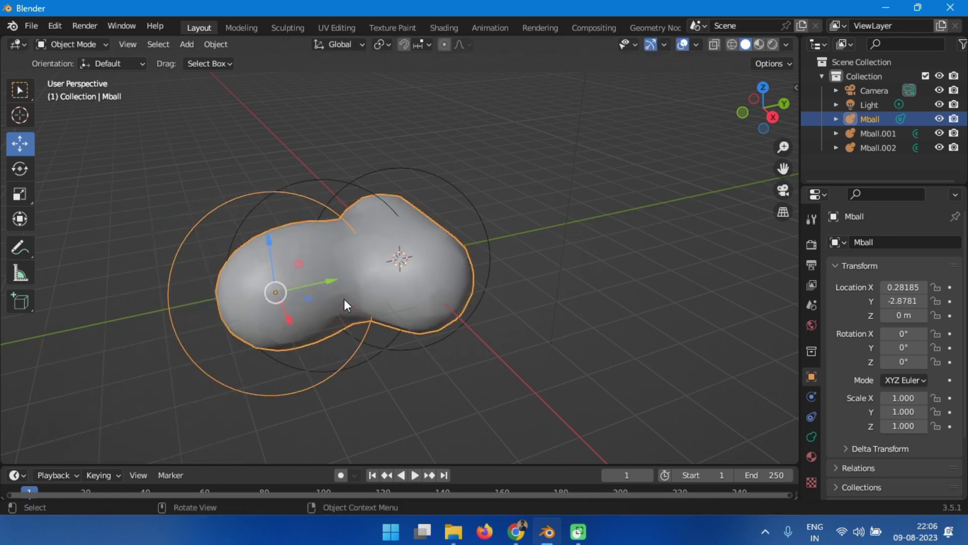
# Add a 2 m metaball Plane, Mball.003, and move it to Y 2.80 m
pyautogui.click(187, 45)
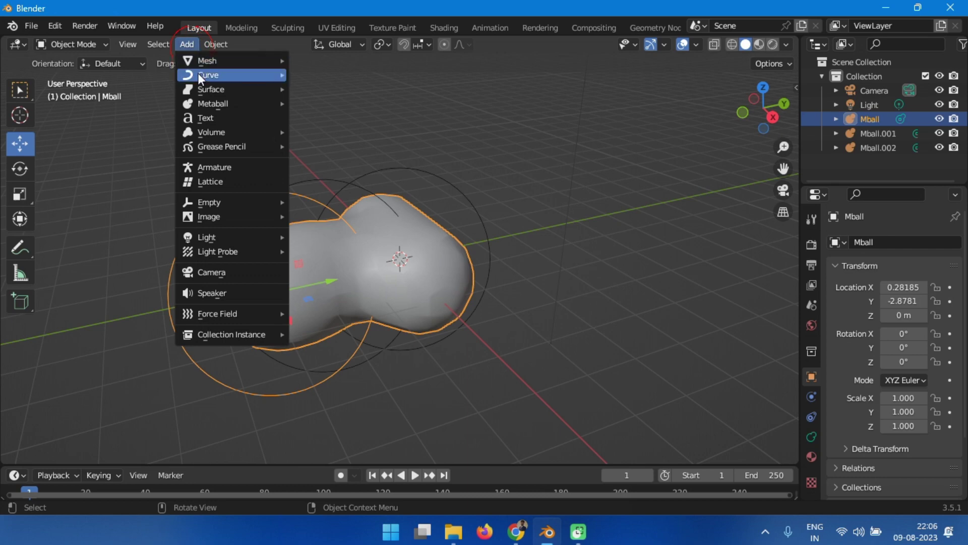
pyautogui.moveTo(213, 102)
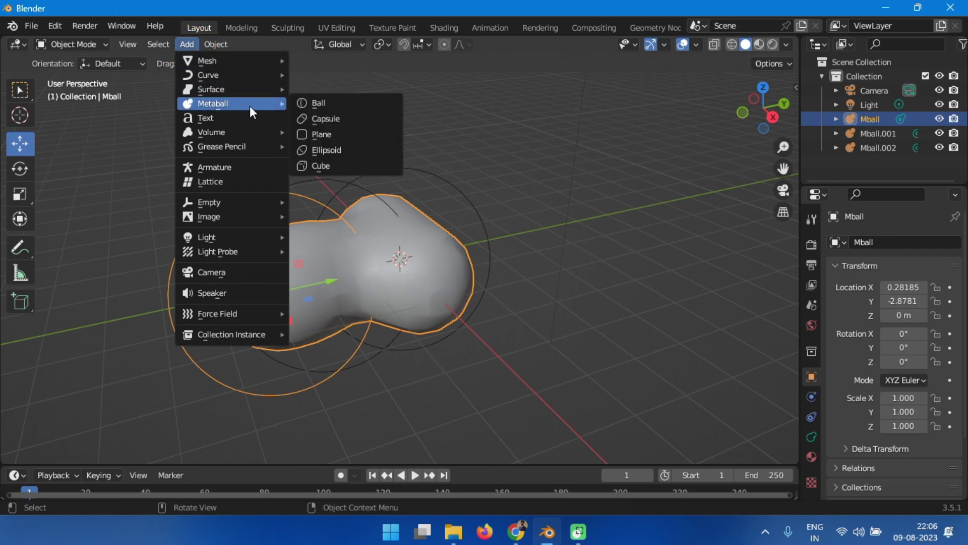
pyautogui.click(338, 135)
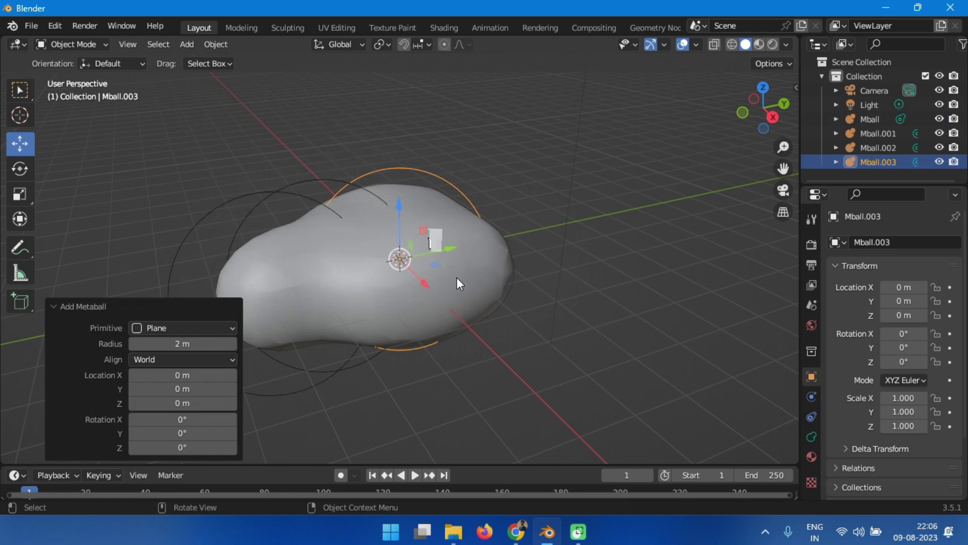
pyautogui.moveTo(450, 250)
pyautogui.mouseDown()
pyautogui.moveTo(384, 266)
pyautogui.moveTo(607, 253)
pyautogui.moveTo(443, 285)
pyautogui.moveTo(504, 262)
pyautogui.moveTo(564, 259)
pyautogui.mouseUp()
pyautogui.click(187, 45)
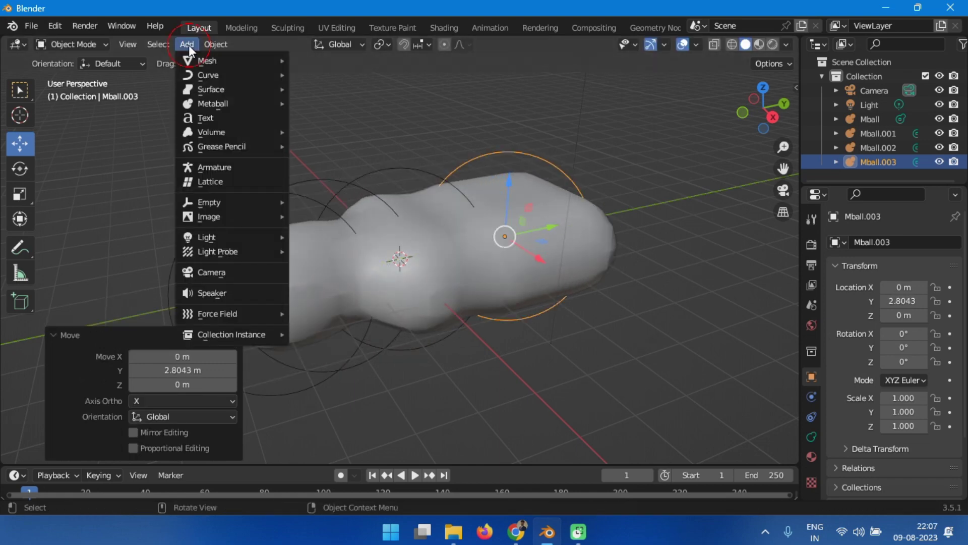
pyautogui.moveTo(213, 104)
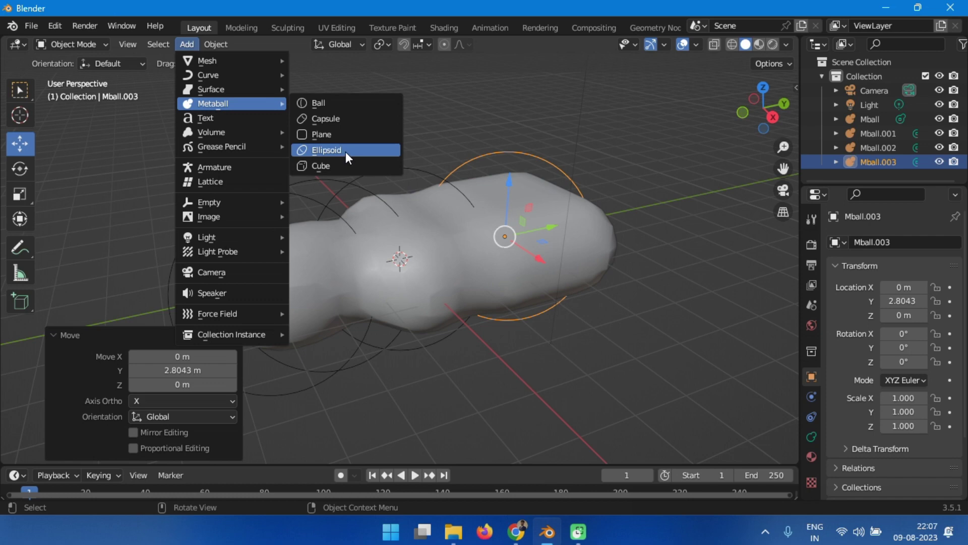
# Add a 2 m metaball Cube at Y -0.79 m, Z 2.73 m above the blob, then deselect it
pyautogui.click(334, 163)
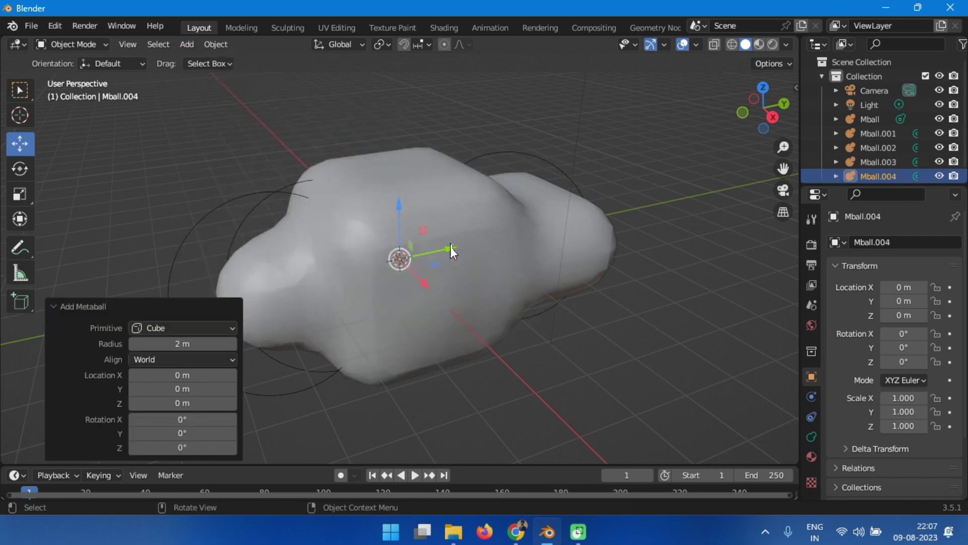
pyautogui.moveTo(450, 247); pyautogui.dragTo(380, 261)
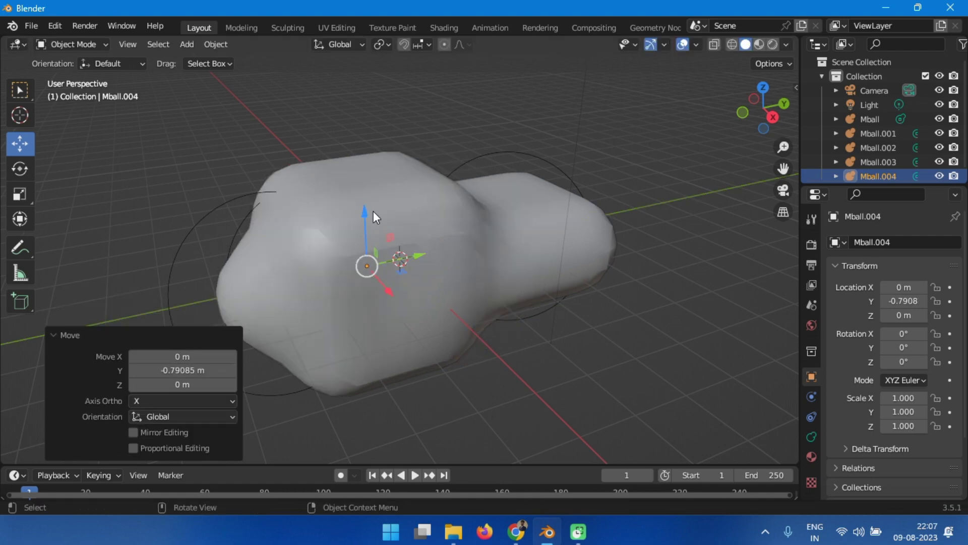
pyautogui.moveTo(365, 211)
pyautogui.mouseDown()
pyautogui.moveTo(357, 106)
pyautogui.moveTo(375, 139)
pyautogui.mouseUp()
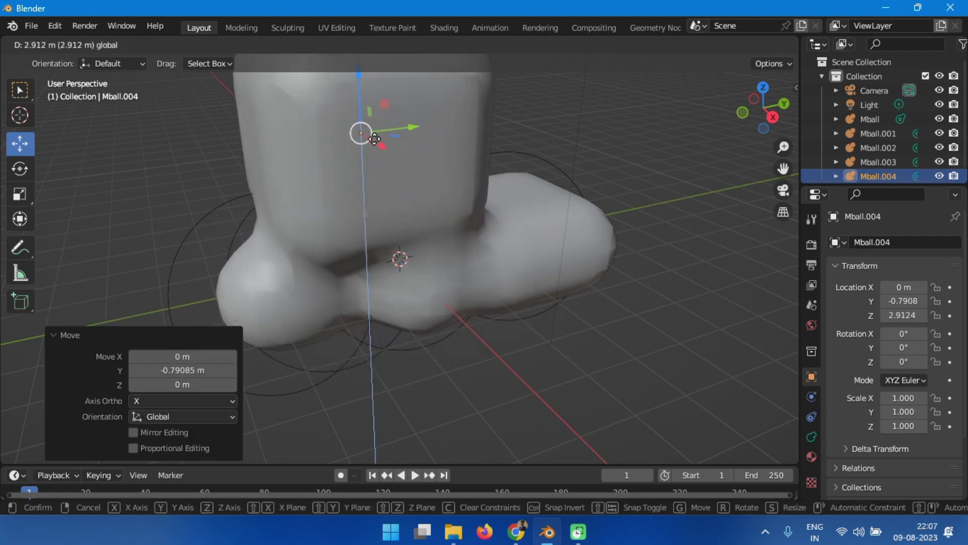
pyautogui.moveTo(374, 140); pyautogui.dragTo(371, 148)
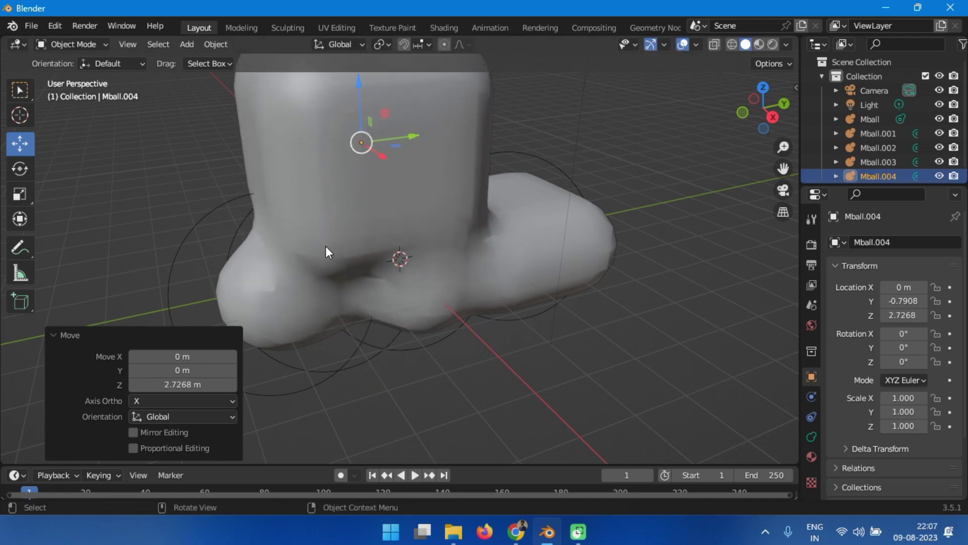
pyautogui.click(170, 151)
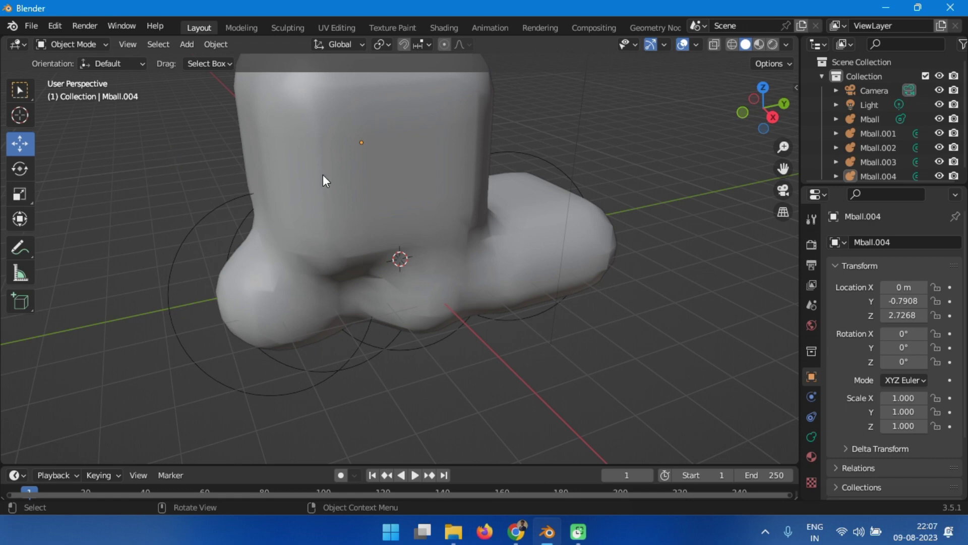
pyautogui.click(163, 48)
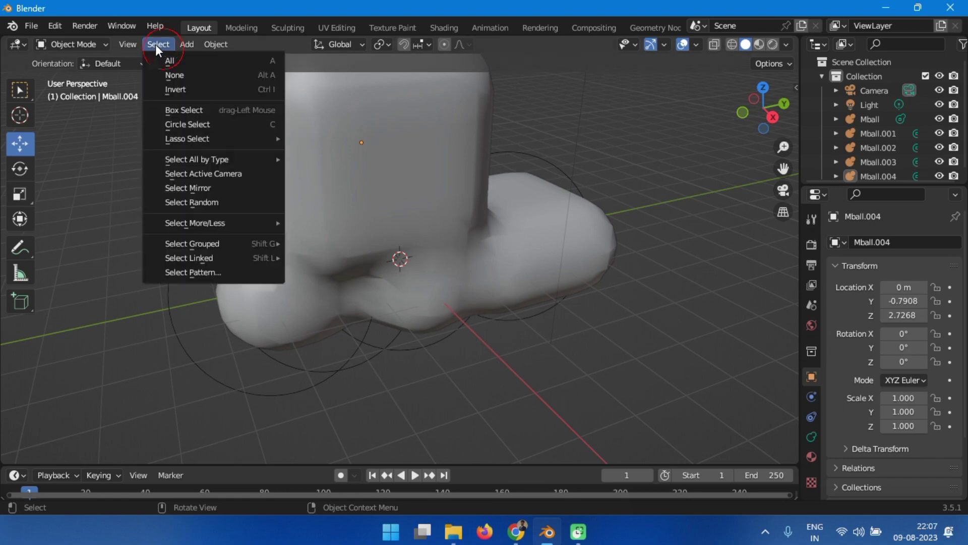